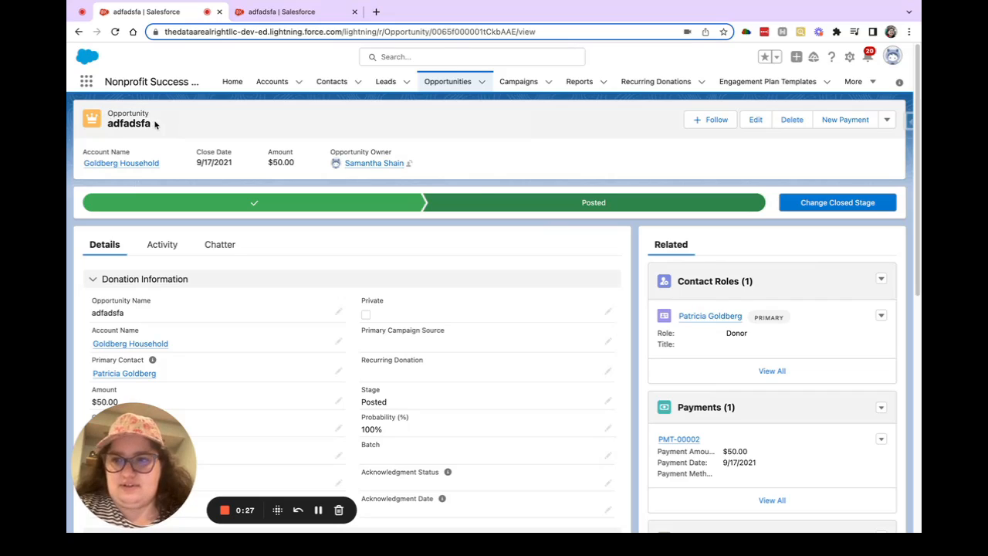
Step: Review the additional actions available for the opportunity, including Individual Donation Acknowledgment Letter, without running any of them
left_click(889, 120)
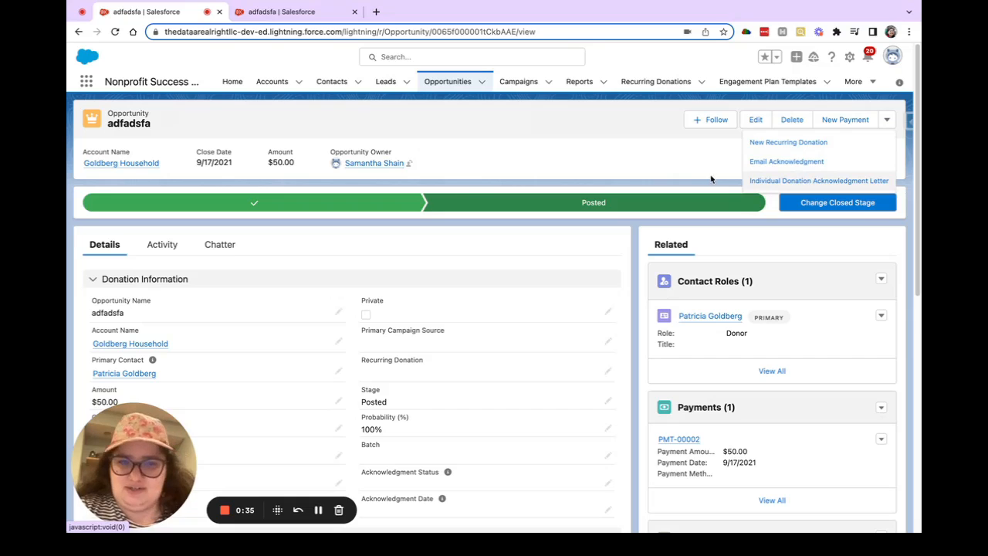
left_click(603, 120)
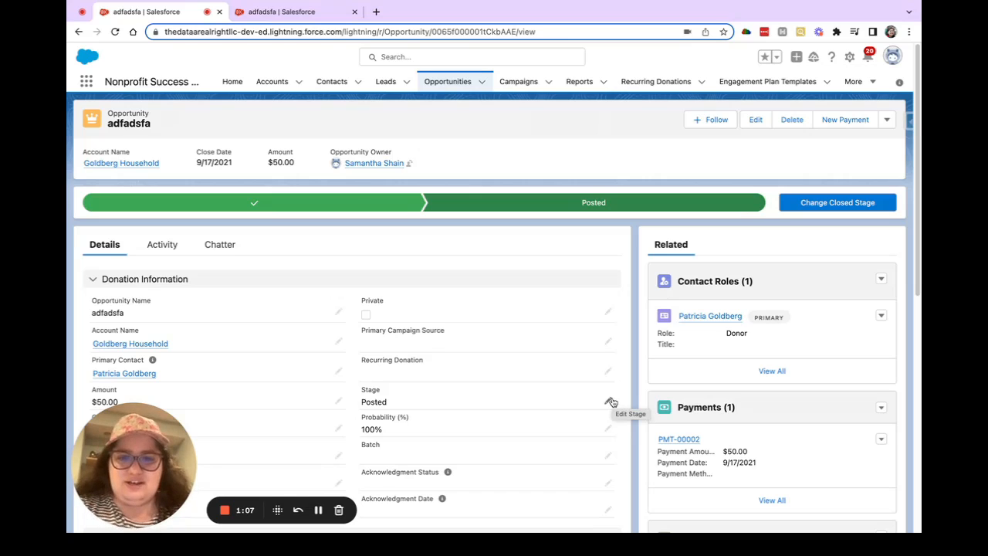
left_click(887, 120)
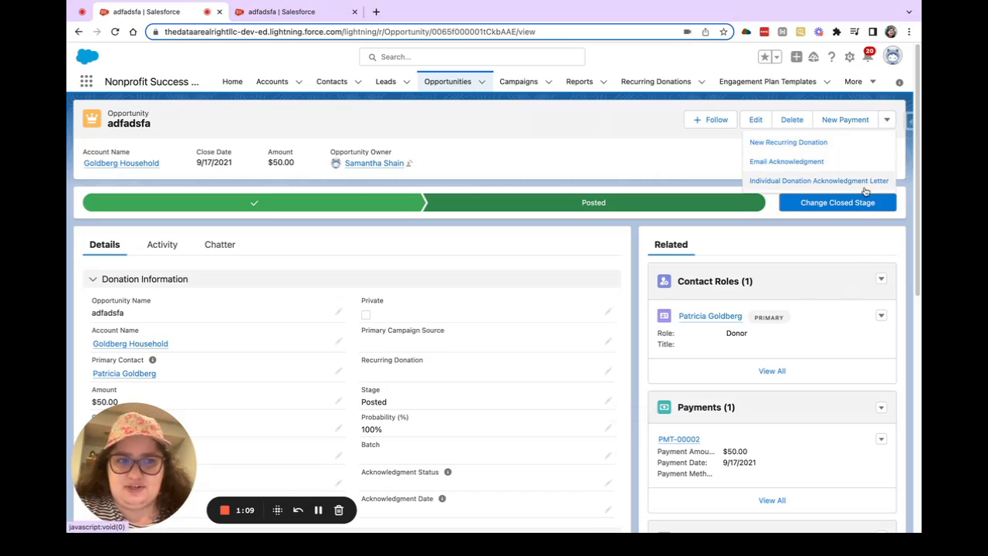
left_click(608, 170)
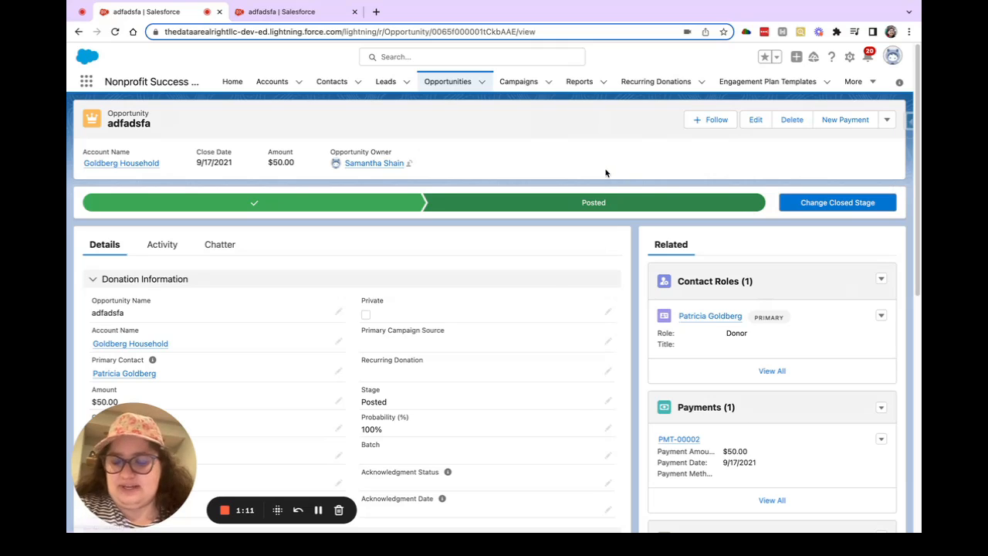
Step: Change the opportunity's Stage to Closed Won
left_click(608, 402)
left_click(454, 432)
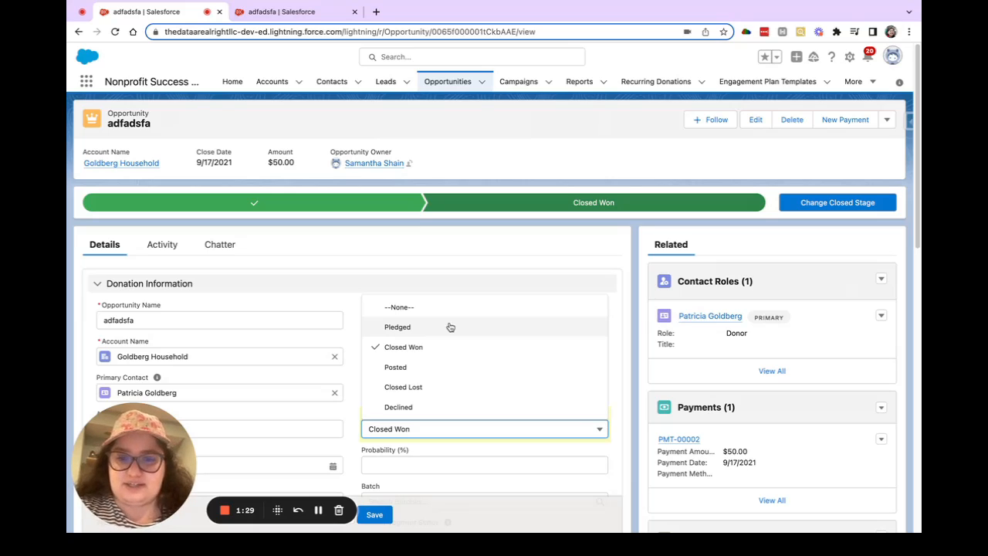
left_click(475, 253)
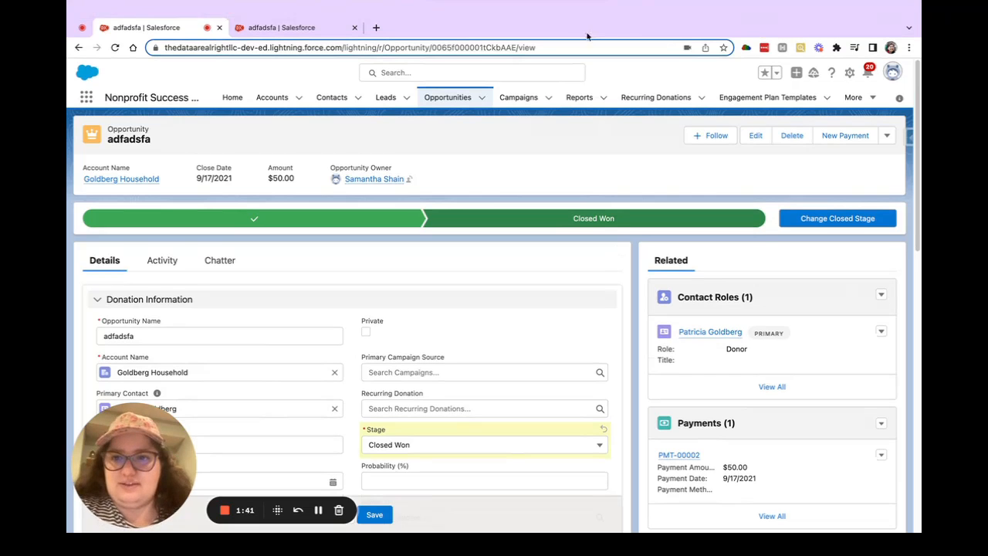
Step: In the second browser tab showing the same opportunity, set its Stage to Pledged and save the record
left_click(279, 28)
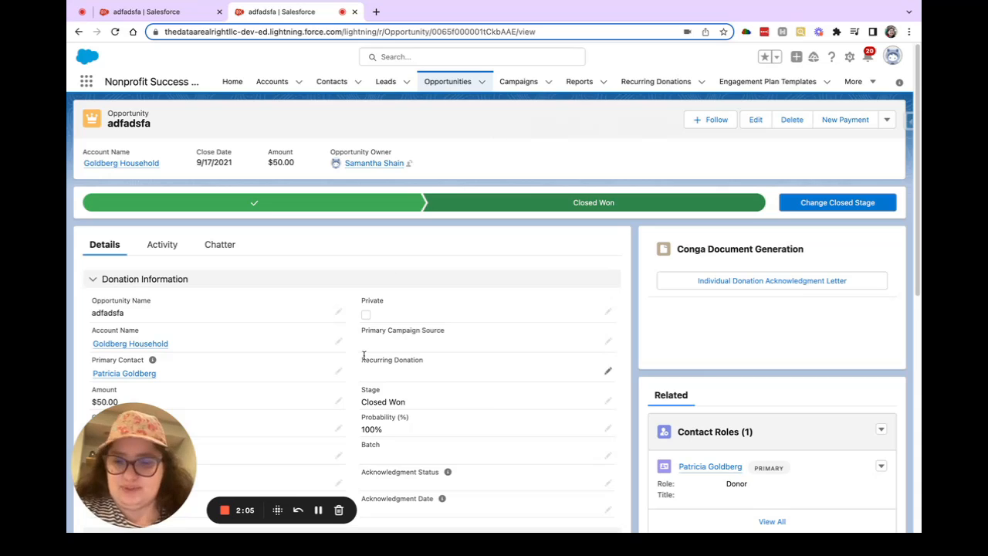
left_click(607, 400)
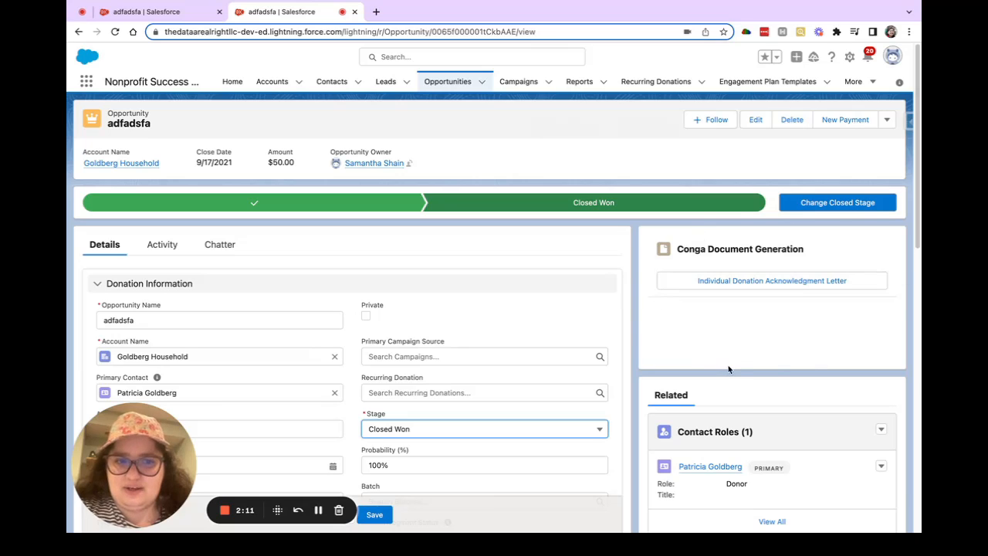
left_click(425, 430)
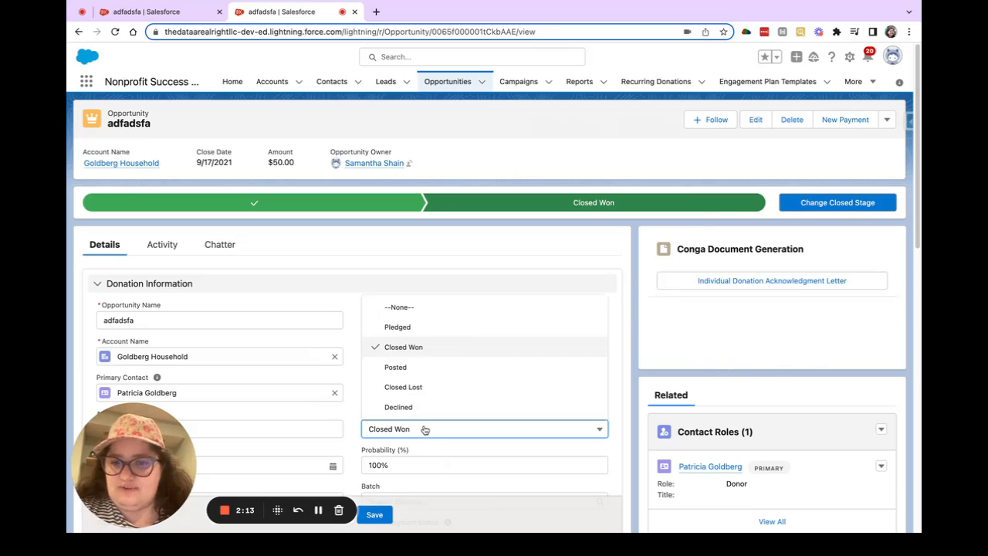
left_click(421, 328)
left_click(376, 515)
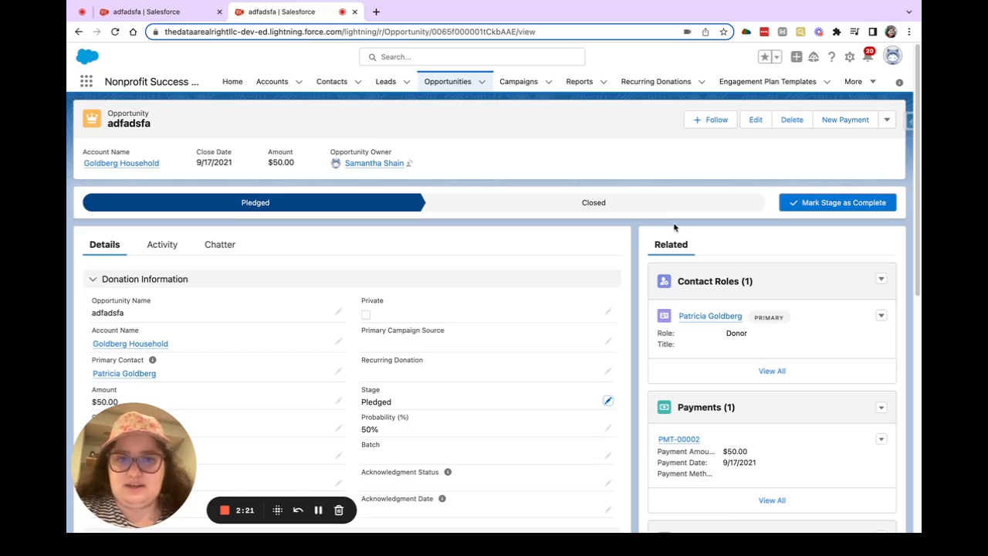
Step: Open the opportunity's record page layout for editing in Lightning App Builder
left_click(849, 56)
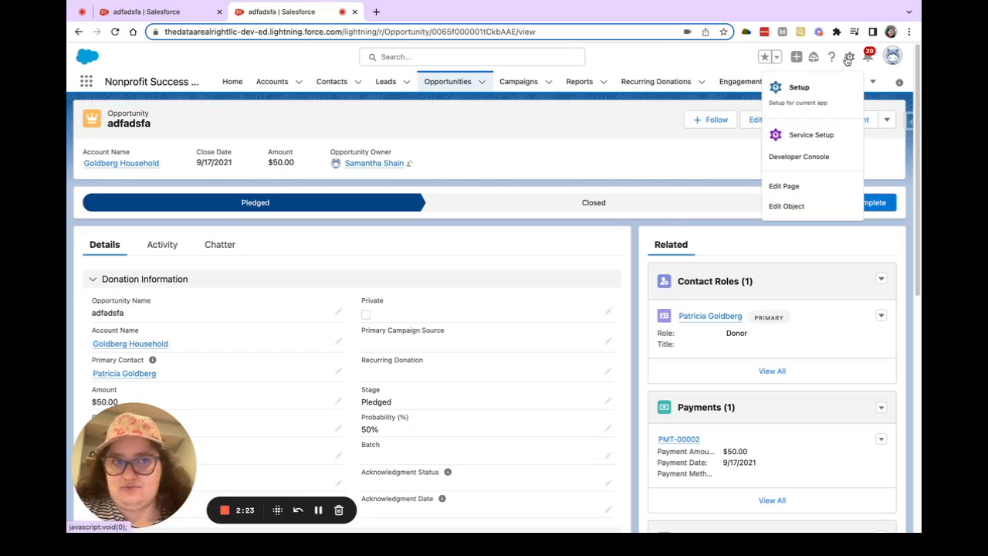
left_click(784, 186)
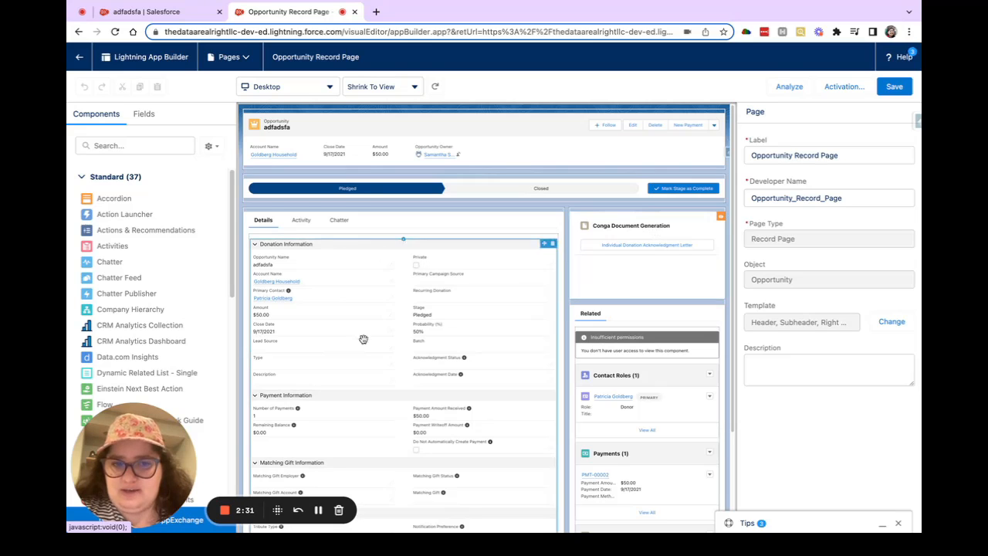
Step: Add a Conga Composer component between the existing Conga component and the Related section, using the Households solution collection
scroll(127, 309, "down", 8)
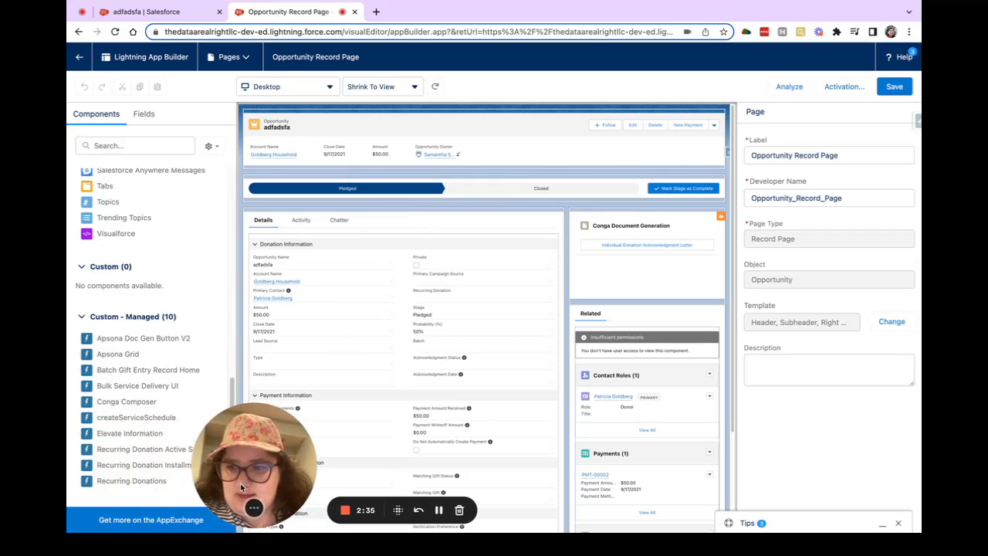
left_click_drag(126, 402, 618, 309)
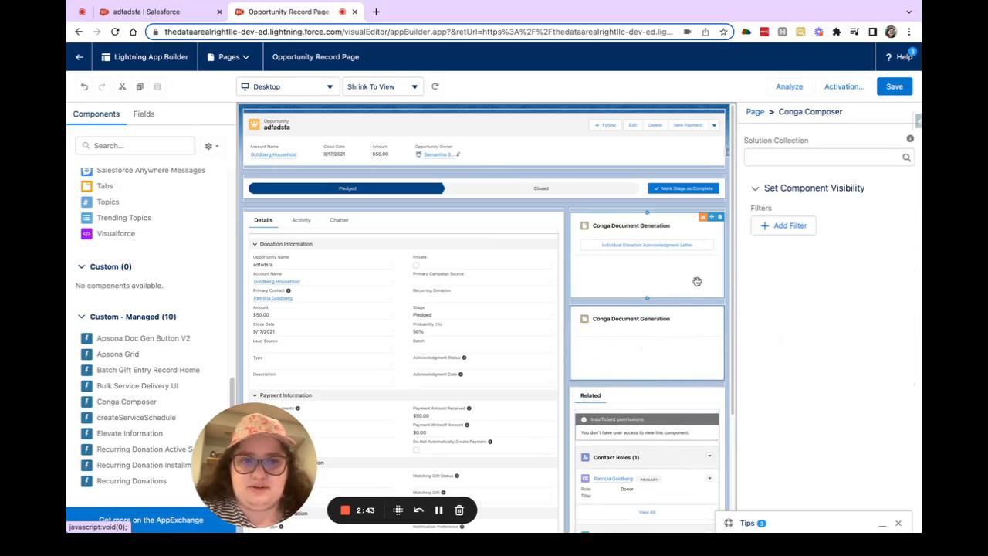
left_click(788, 159)
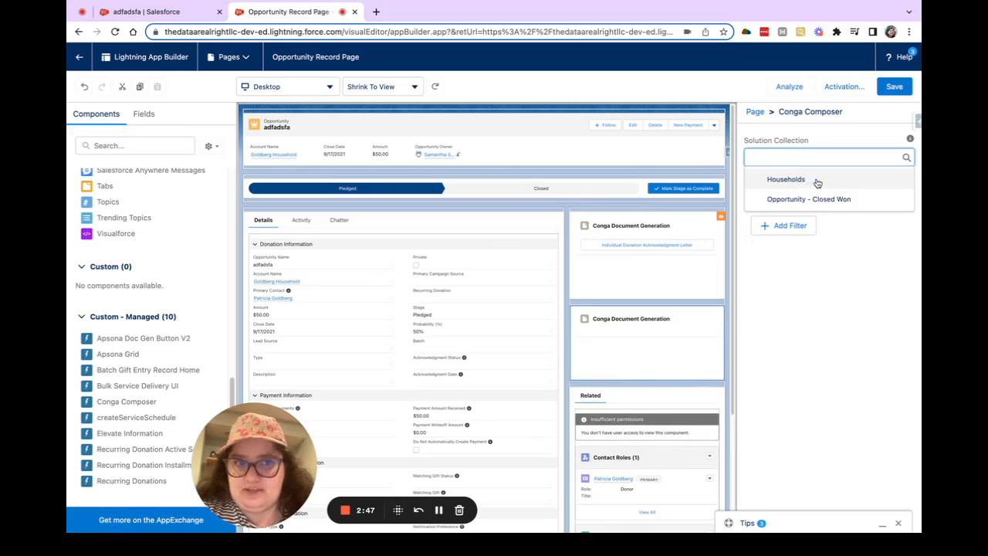
left_click(817, 183)
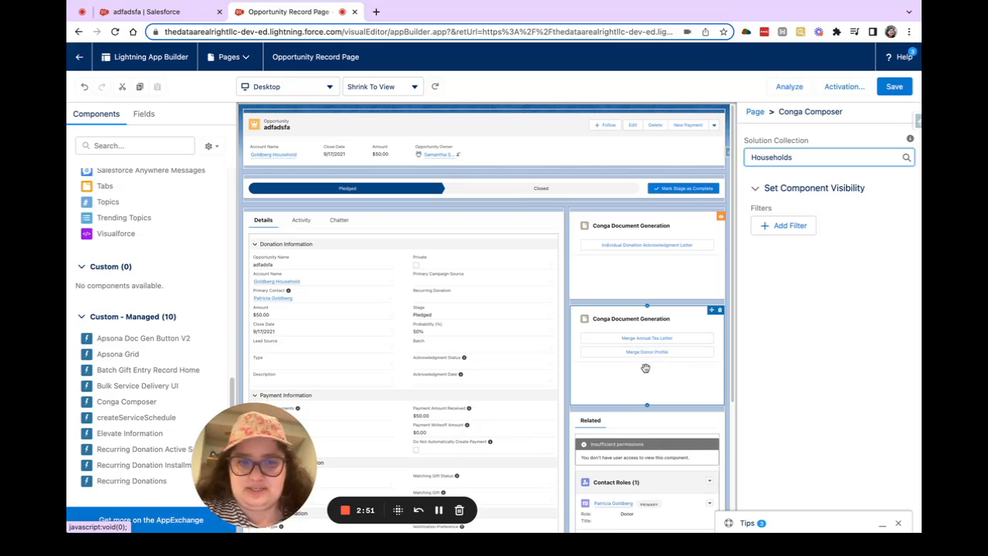
Step: Try to add a record-field visibility filter to the new Conga Composer component, searching the fields for "acc" and "hou"
left_click(778, 225)
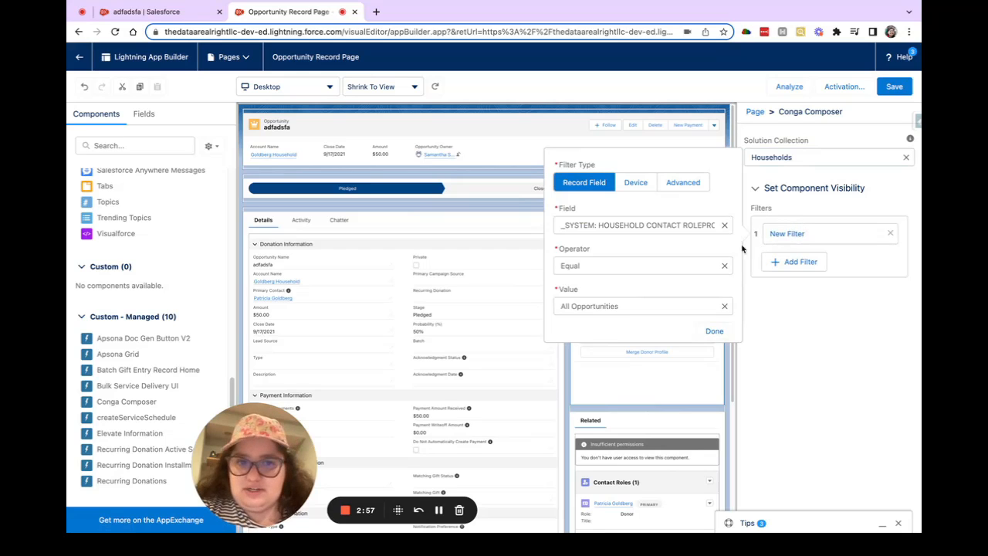
left_click(725, 225)
type("acc")
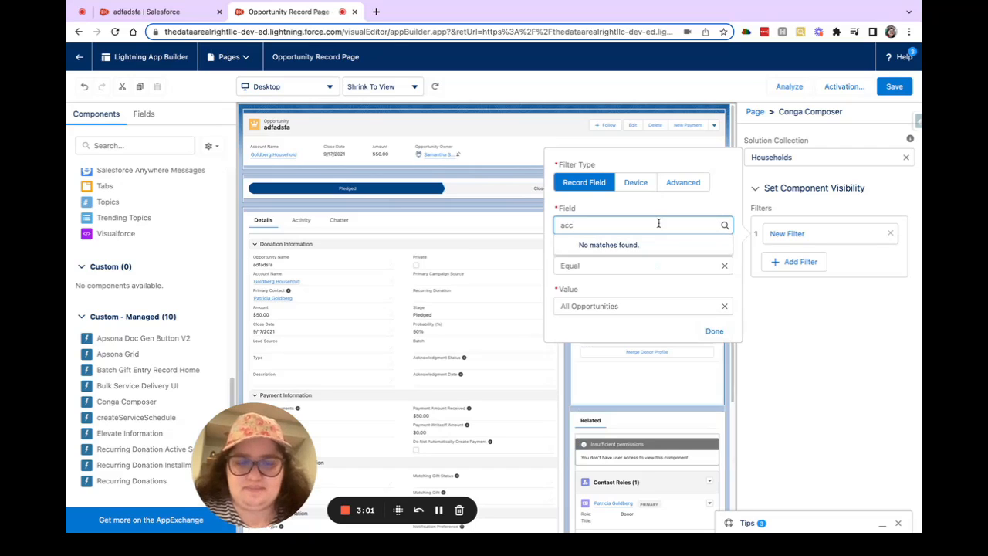
key("BackSpace")
key("BackSpace")
key("BackSpace")
type("hou")
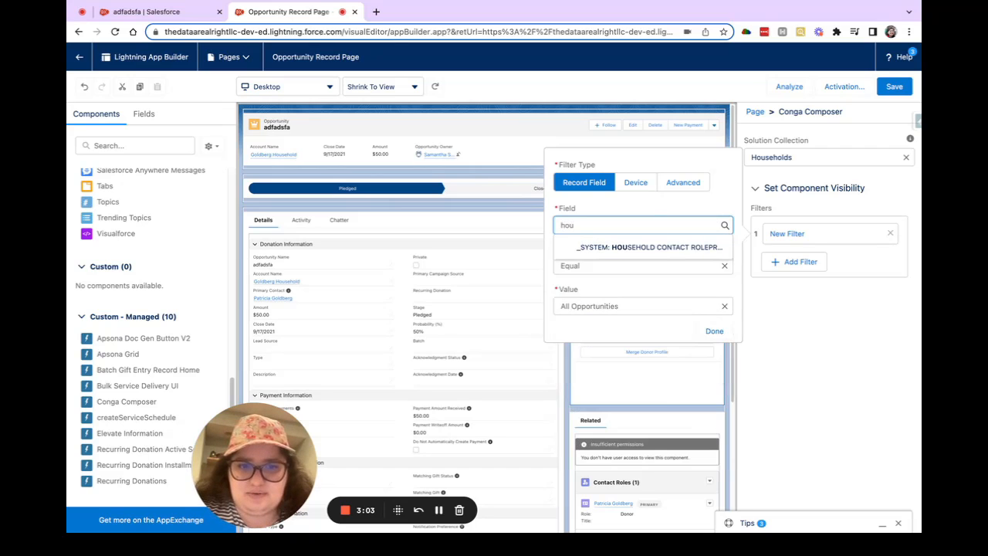
key("BackSpace")
key("BackSpace")
key("BackSpace")
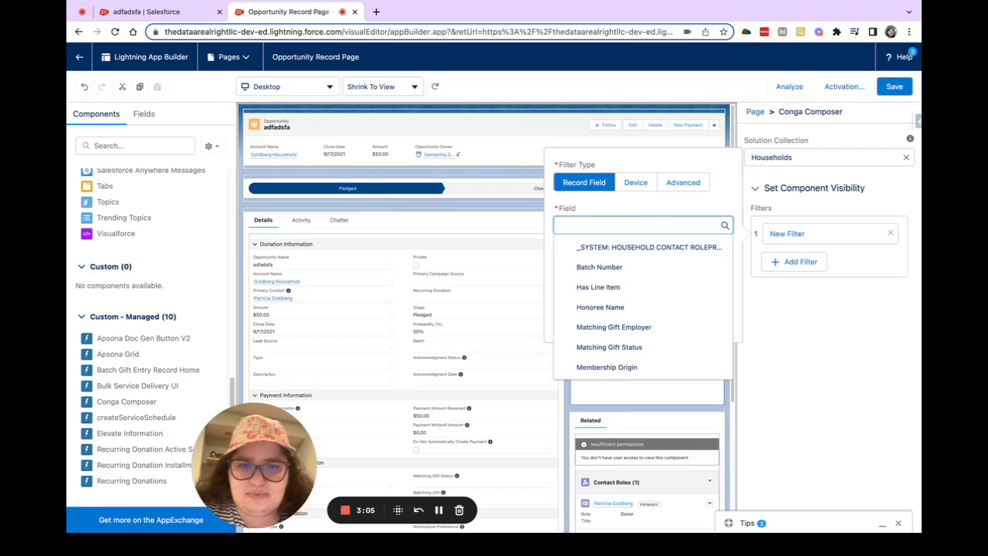
left_click(608, 215)
left_click(591, 224)
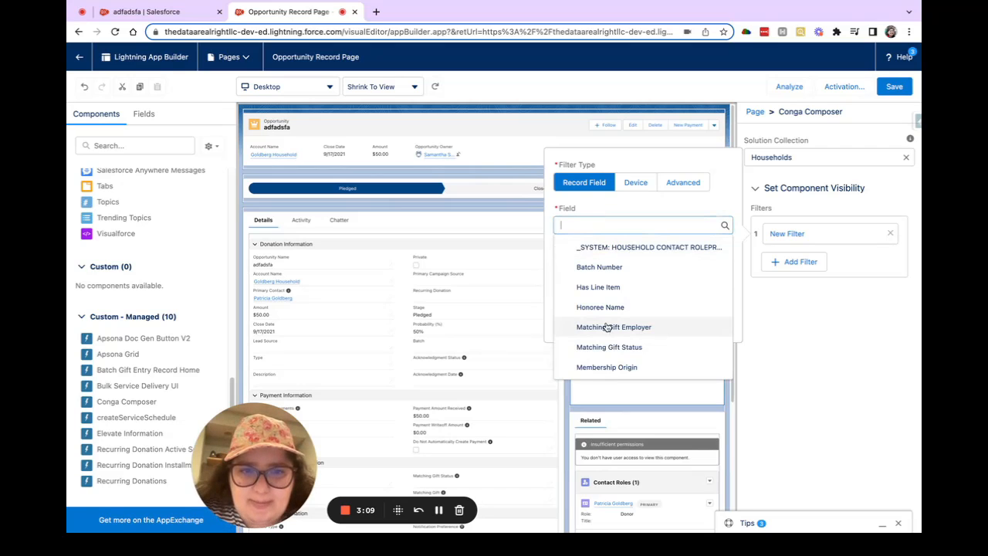
left_click(610, 210)
left_click(593, 226)
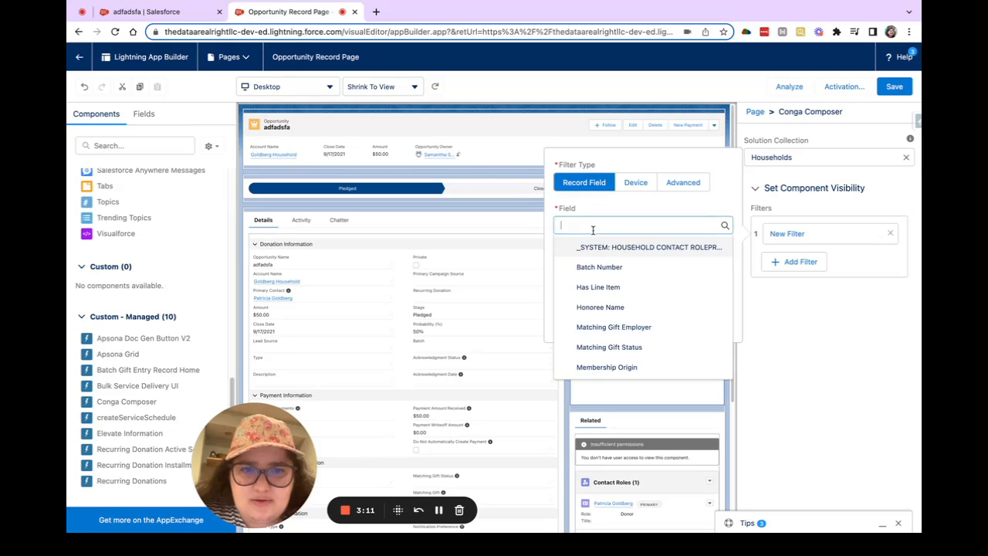
left_click(638, 205)
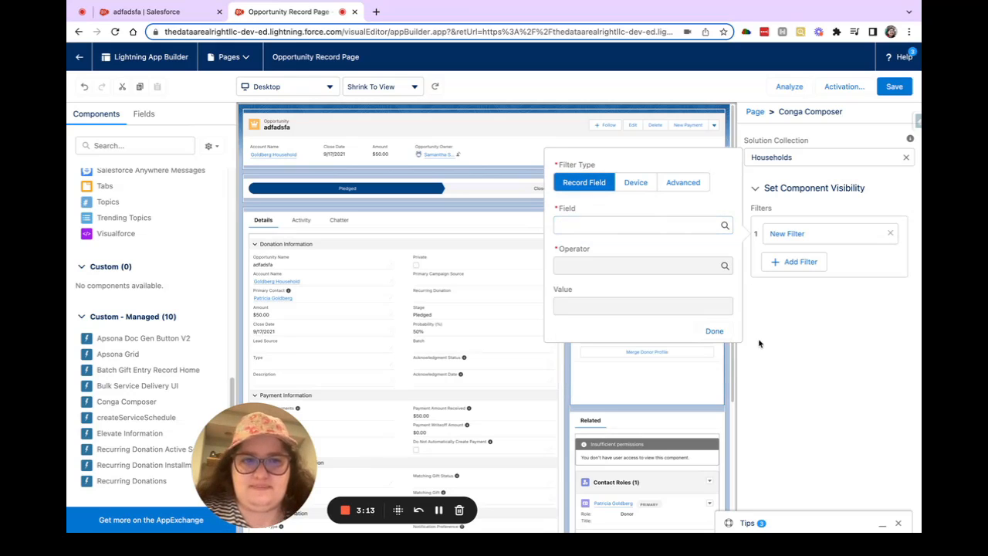
left_click(714, 331)
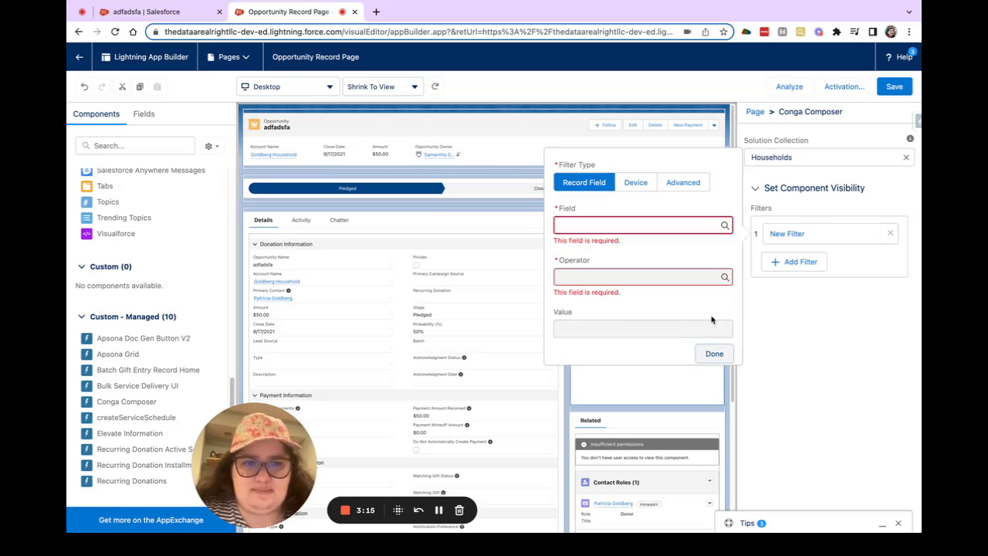
Step: Discard the new component's collection and unfinished filter, and delete that Conga Composer component from the page
left_click(907, 160)
left_click(890, 233)
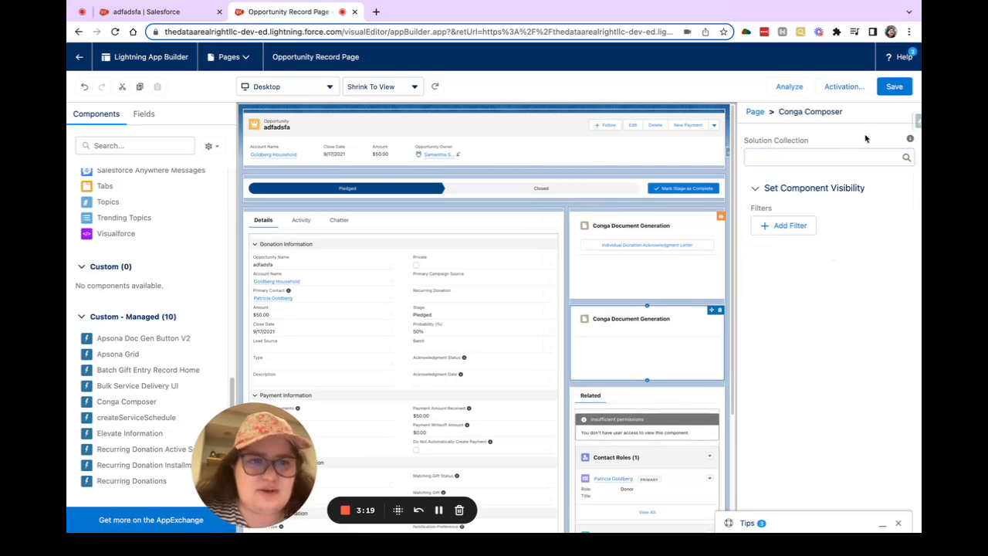
left_click(720, 310)
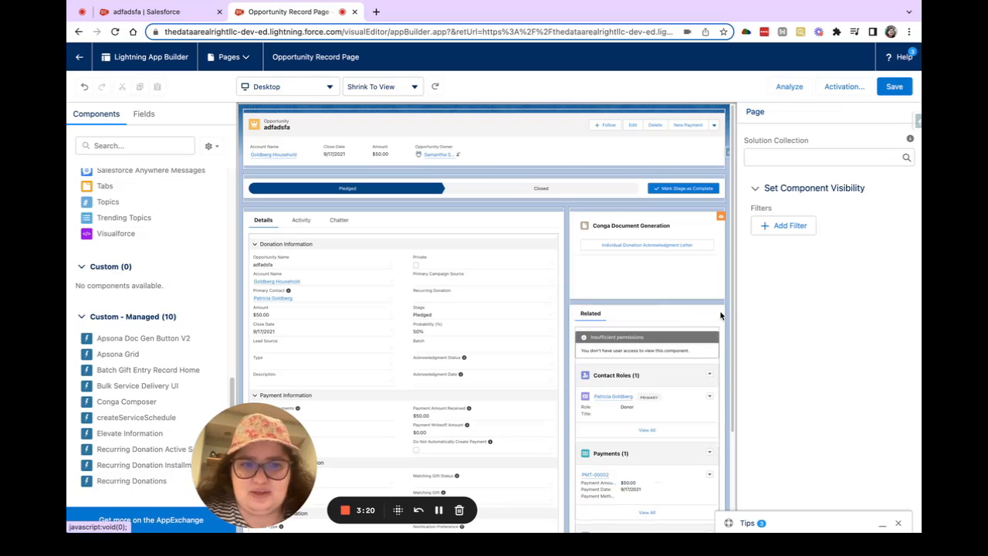
Step: Examine the existing Conga Composer component's solution collection and visibility filter, and leave the page editor without saving
left_click(668, 276)
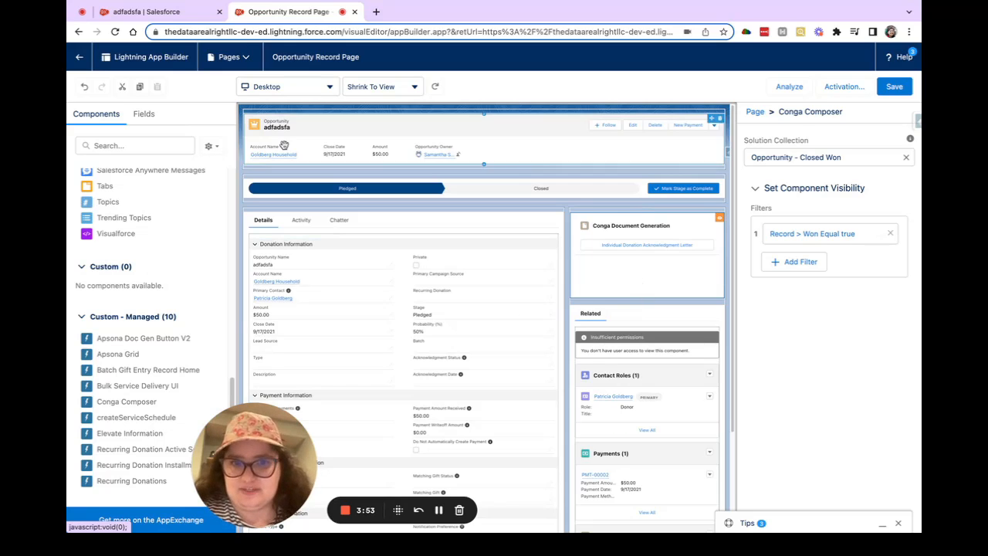
left_click(79, 56)
left_click(547, 197)
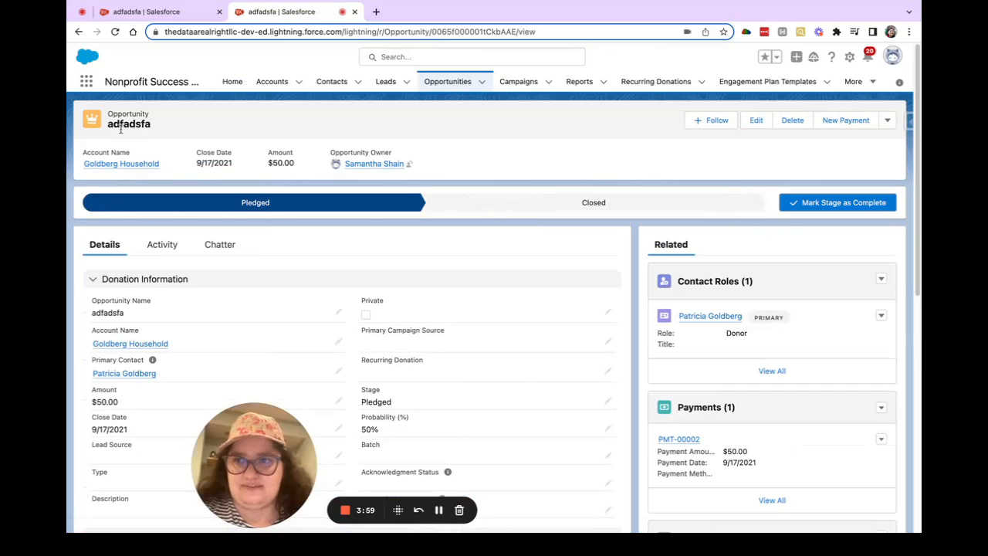
Step: Switch to the Conga Composer app and open its Conga Solution Collection page
left_click(84, 83)
type("conga")
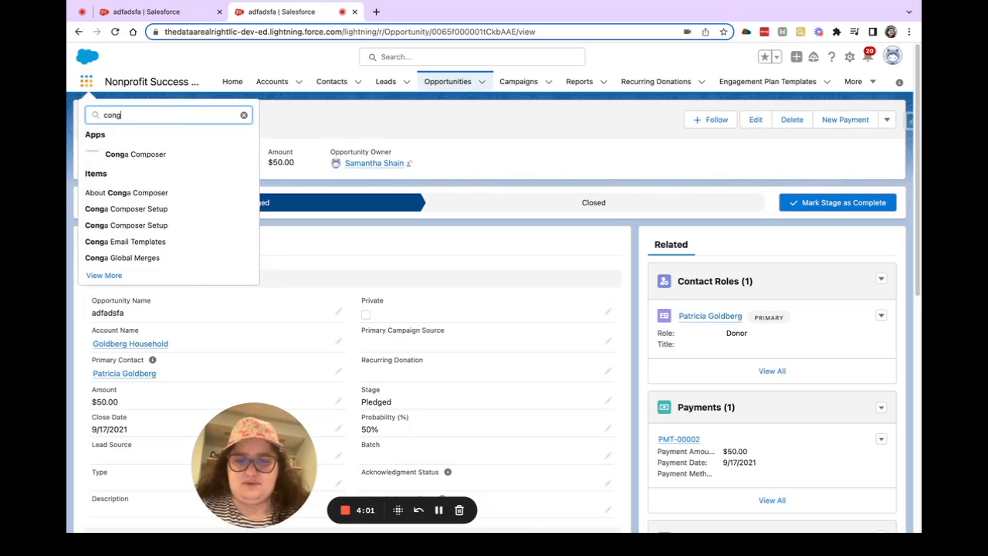
left_click(153, 156)
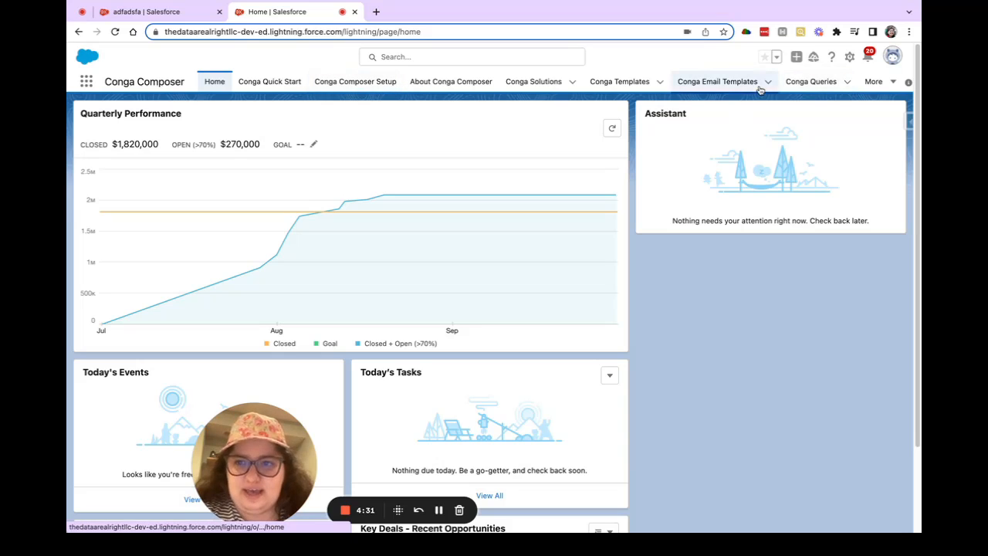
left_click(875, 82)
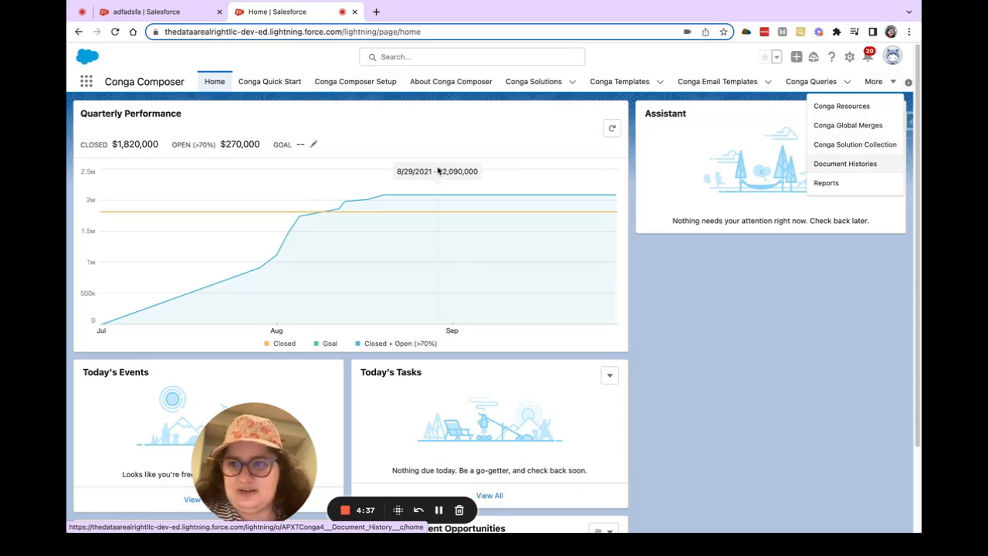
left_click(868, 144)
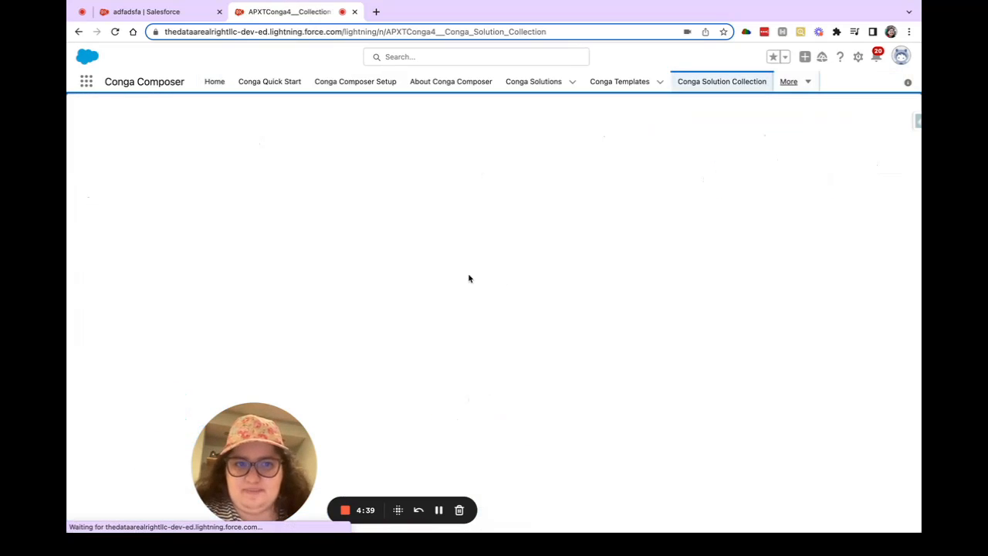
Step: Start a solution collection named "askfja;" containing Global Merge Address Labels, Global Merge Name Tags and Individual Donation Acknowledgment Letter
left_click(829, 128)
type("askfja;")
key("Tab")
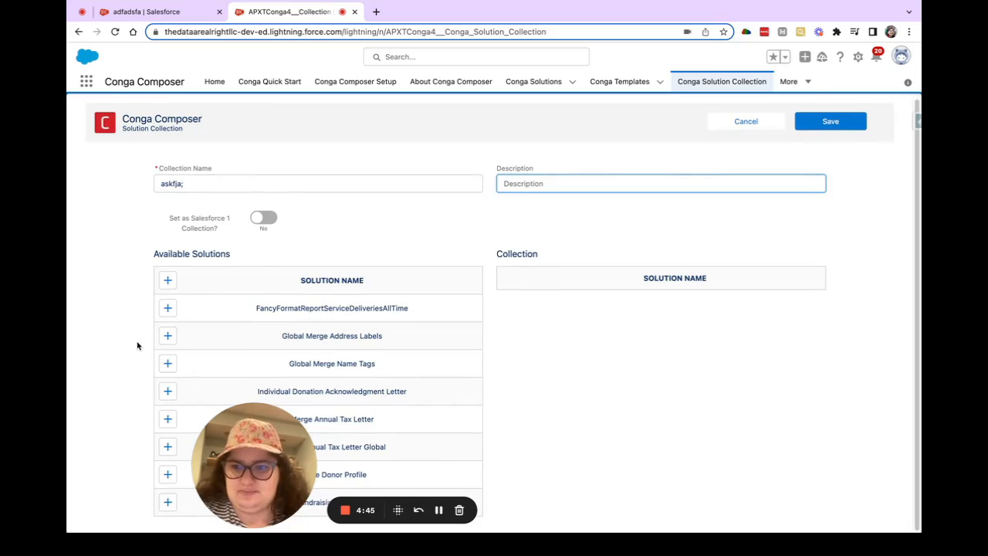
left_click(167, 336)
left_click(168, 363)
left_click(168, 393)
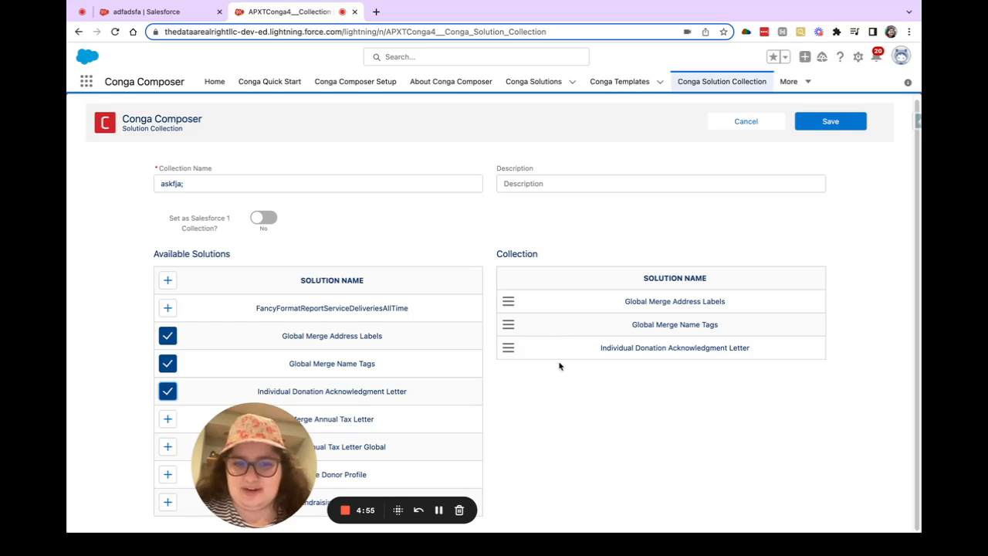
Step: Remove the three solutions from the new collection and cancel its creation
left_click(168, 391)
left_click(167, 363)
left_click(168, 336)
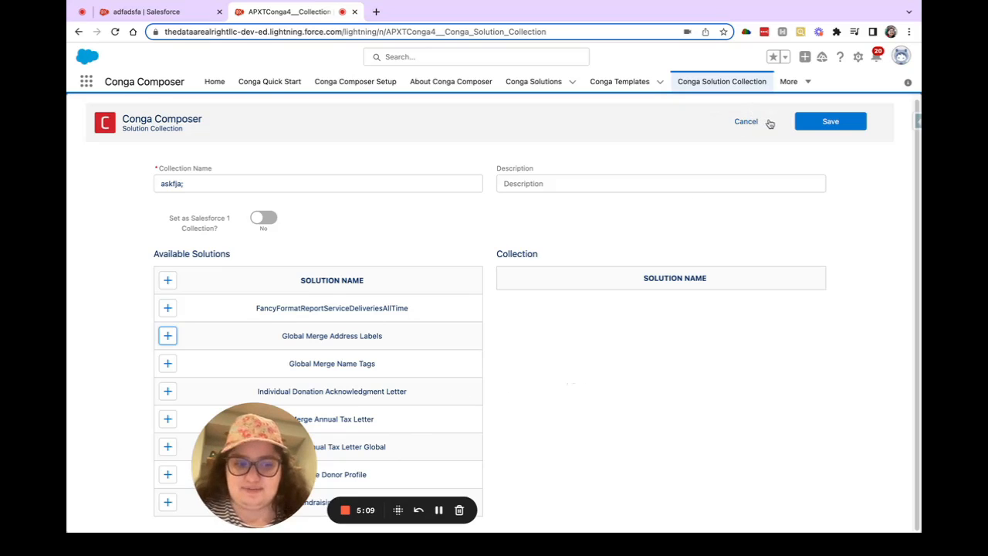
left_click(734, 125)
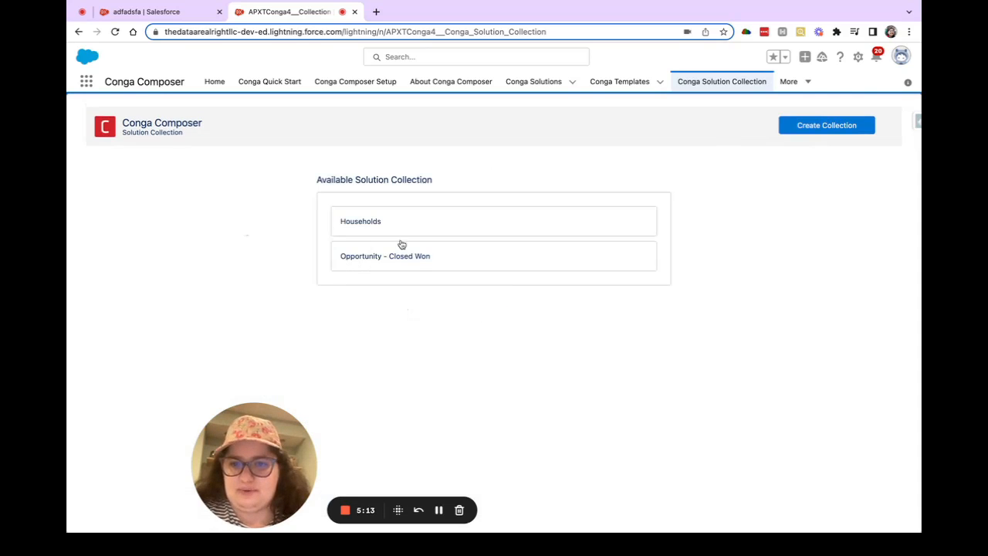
Step: Open the Opportunity - Closed Won collection, examine which solutions it contains, and close it without saving
left_click(447, 259)
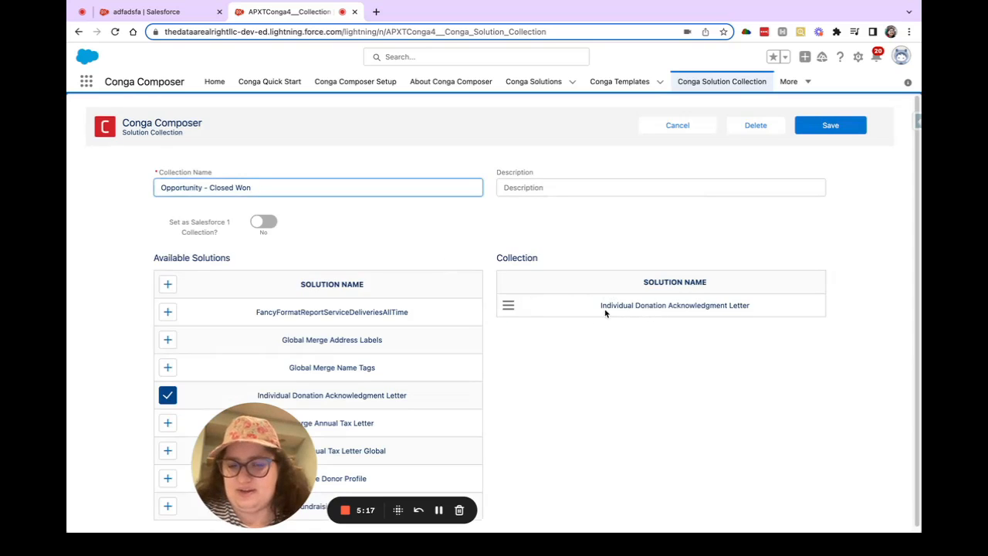
left_click_drag(605, 310, 763, 308)
left_click(760, 332)
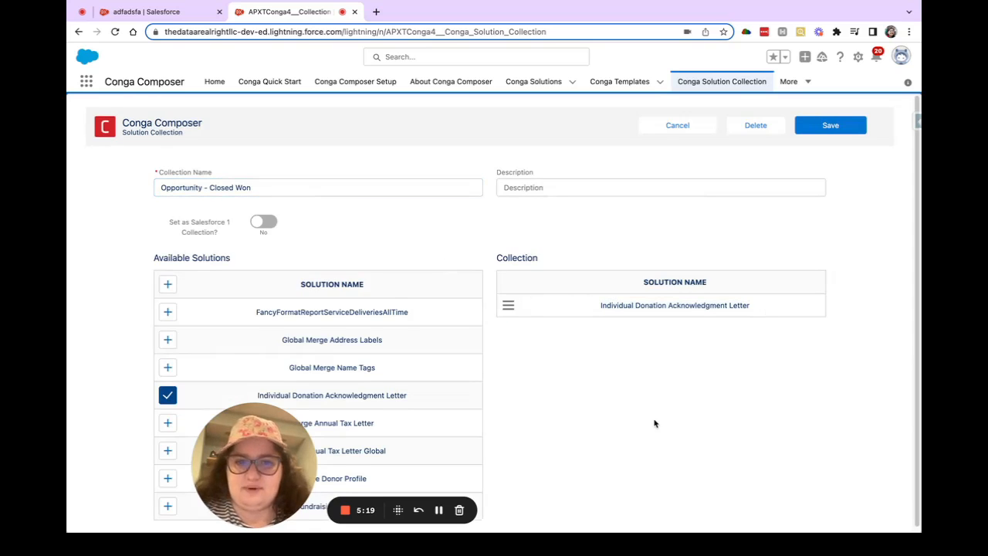
scroll(654, 423, "down", 1)
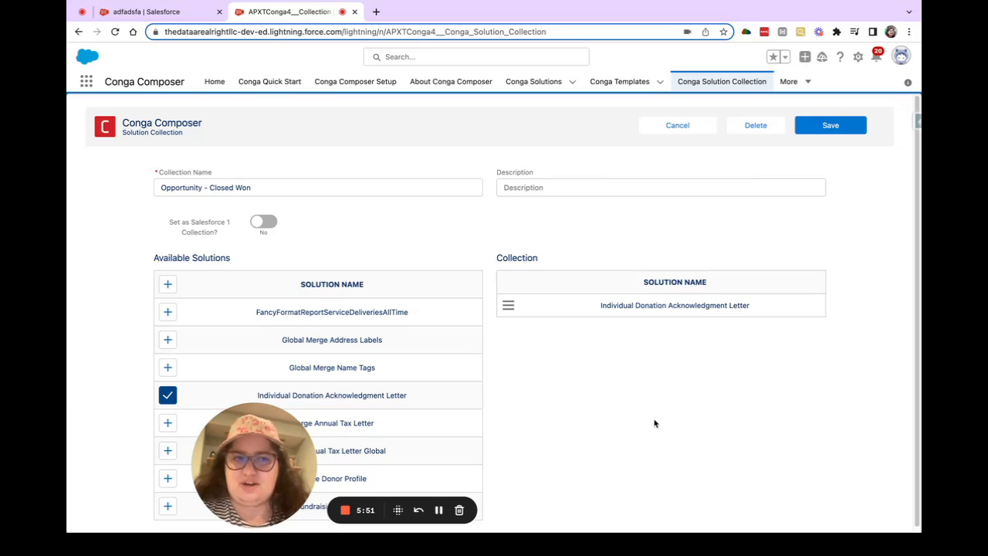
left_click(673, 126)
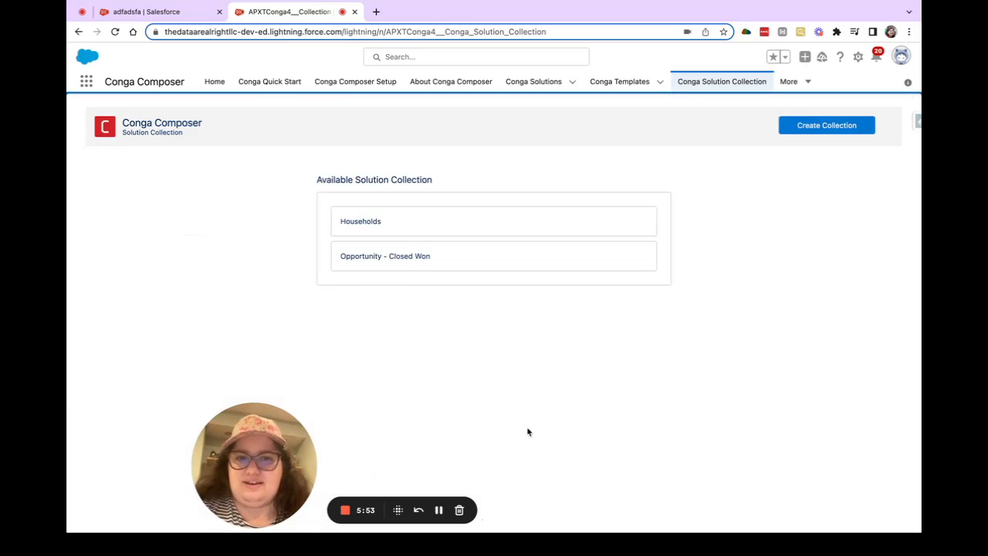